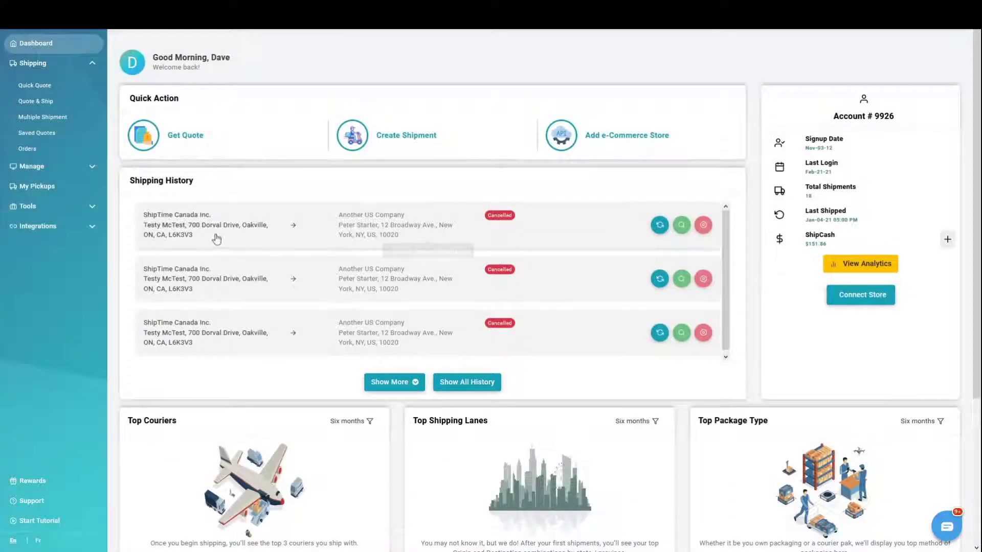
Go to Integrations and start a New Integration to see the e-commerce platforms
{"action": "left_click", "coordinate": [44, 226]}
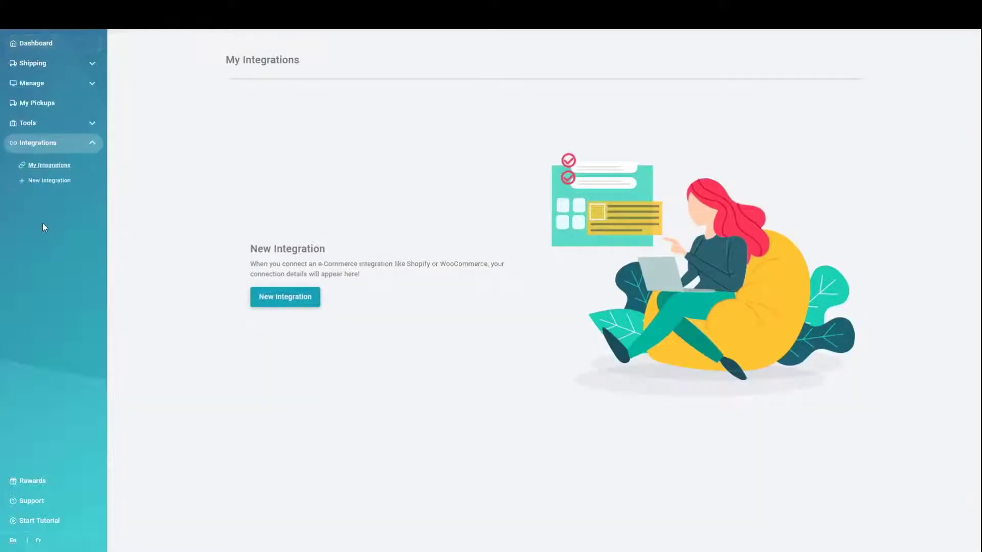
{"action": "left_click", "coordinate": [285, 296]}
{"action": "left_click", "coordinate": [285, 300]}
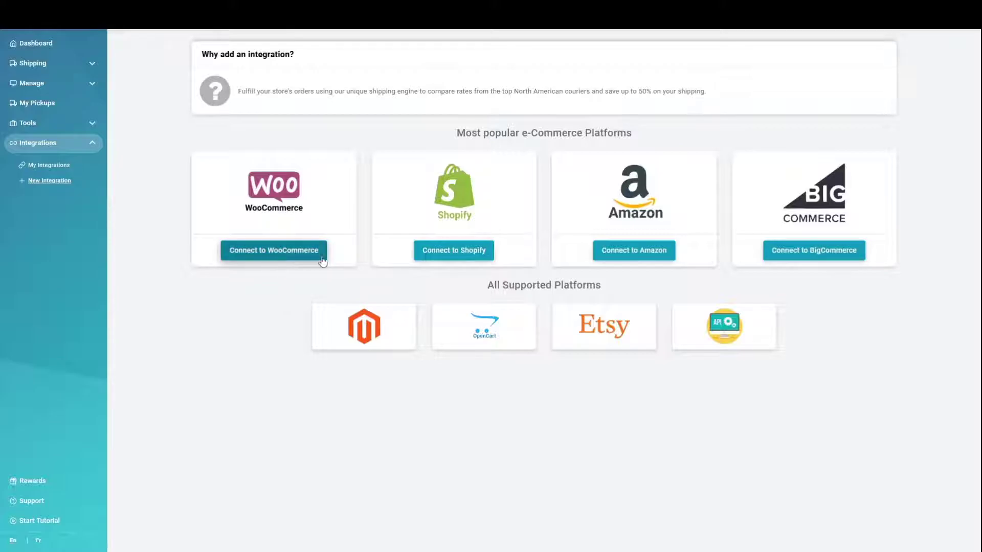
Connect WooCommerce with Real Time Rates on, saving the live shipping plugin and bridge connector zips
{"action": "left_click", "coordinate": [280, 254]}
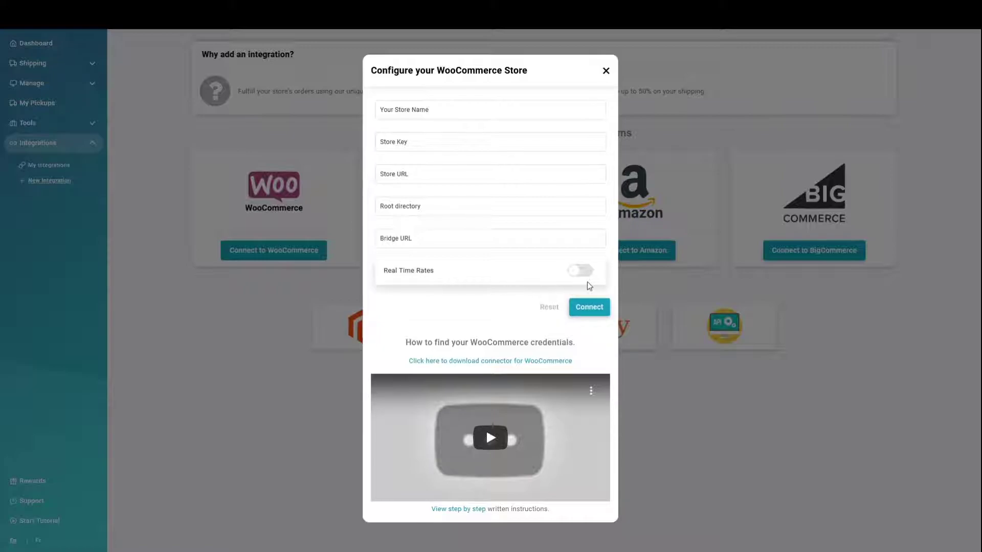
{"action": "left_click", "coordinate": [585, 277]}
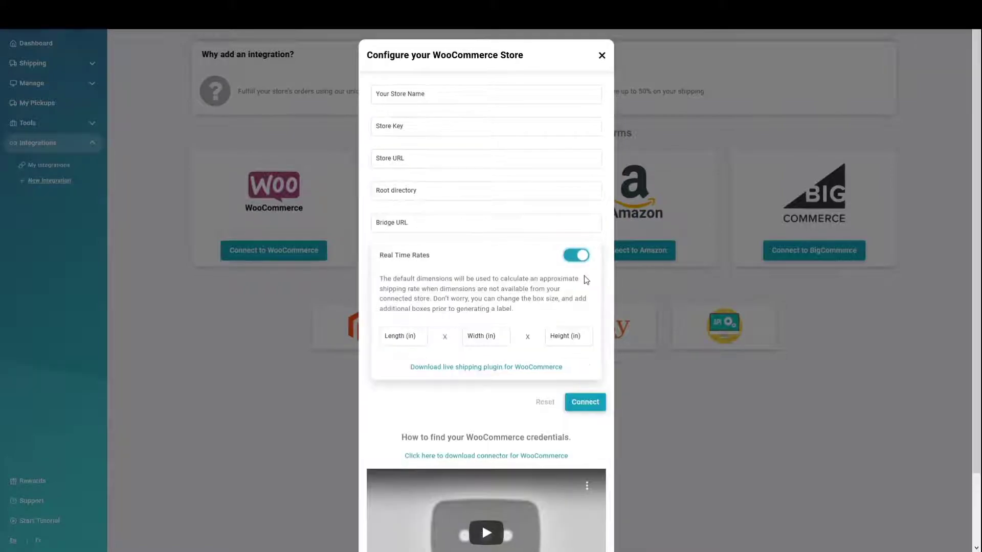
{"action": "left_click", "coordinate": [481, 367]}
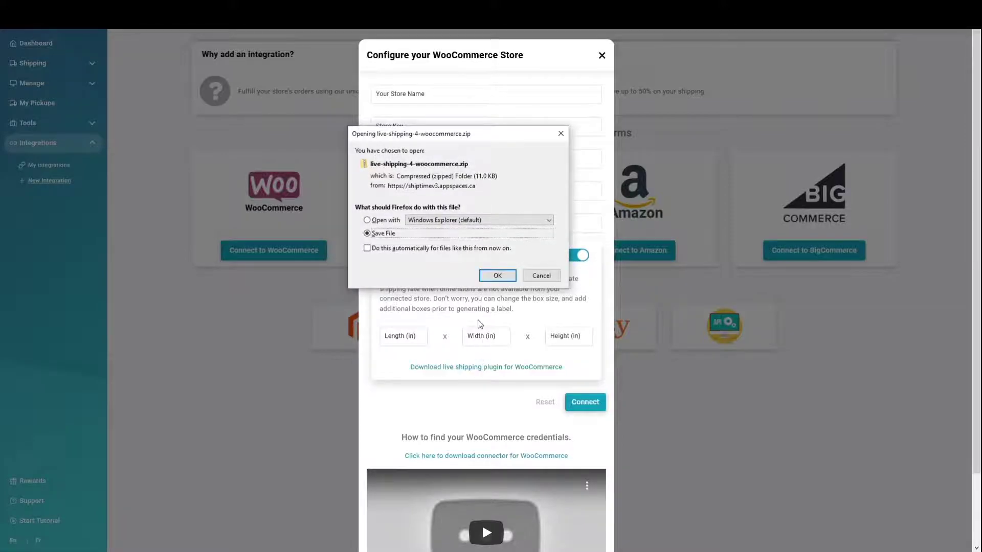
{"action": "left_click", "coordinate": [489, 278]}
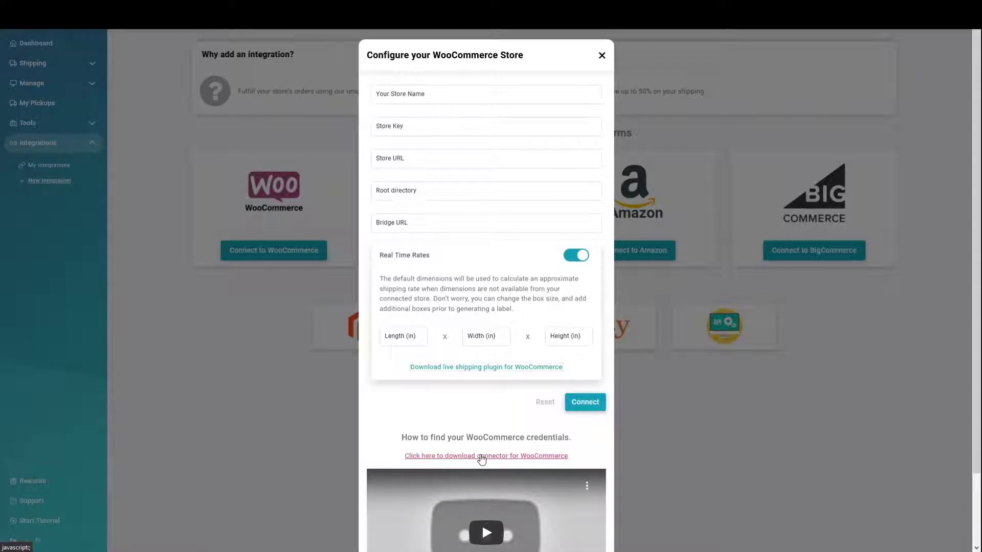
{"action": "left_click", "coordinate": [482, 457]}
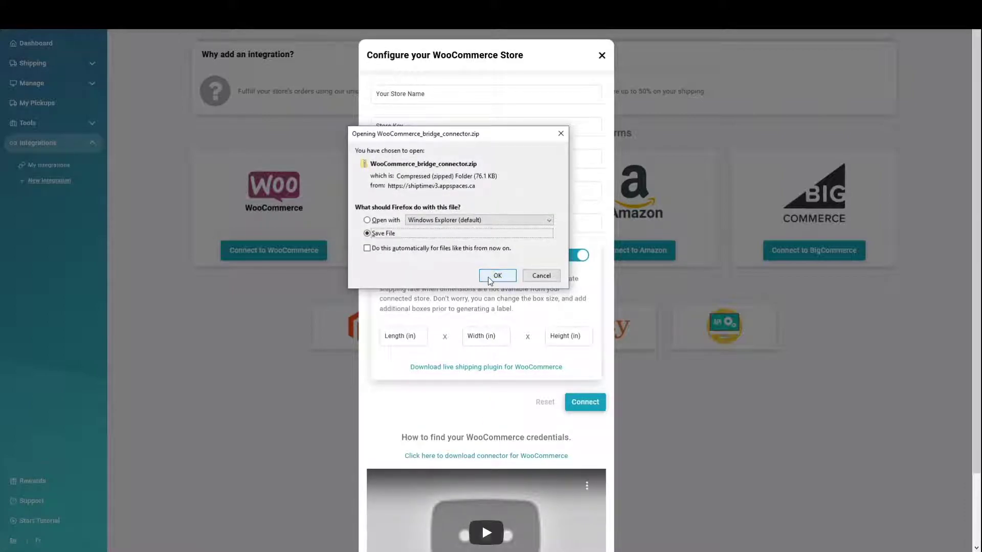
{"action": "left_click", "coordinate": [496, 276]}
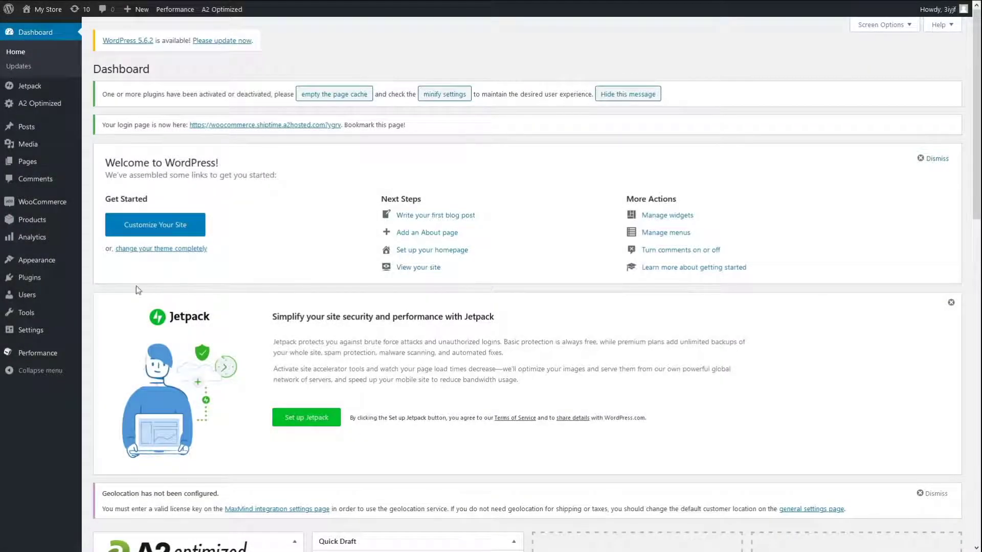
Choose live-shipping-4-woocommerce.zip from Downloads in the Upload Plugin form
{"action": "mouse_move", "coordinate": [35, 285]}
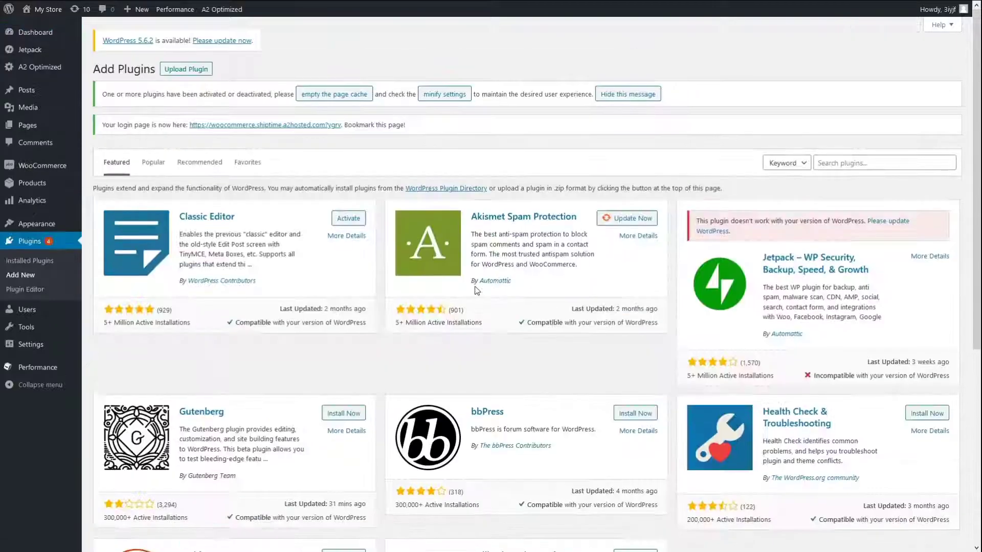
{"action": "left_click", "coordinate": [183, 73]}
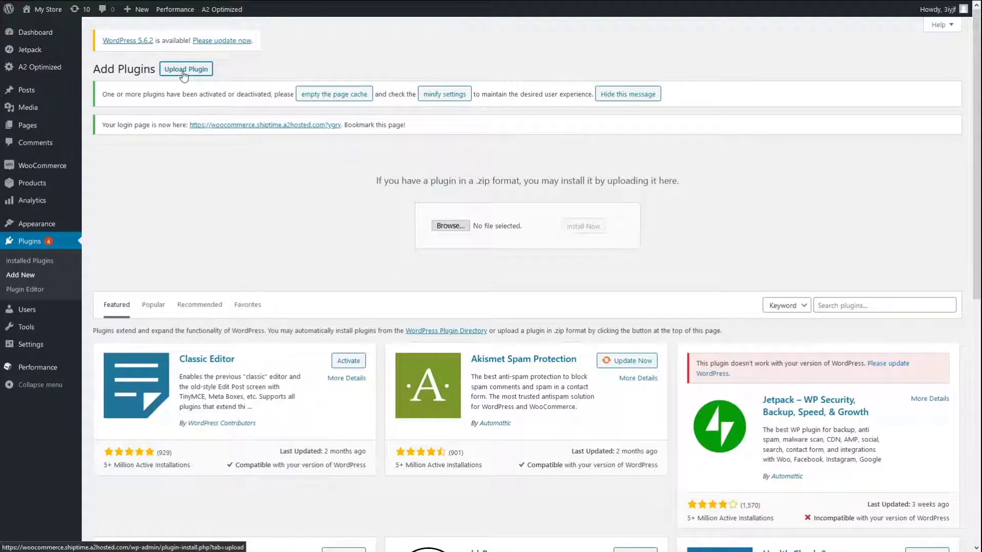
{"action": "left_click", "coordinate": [450, 226]}
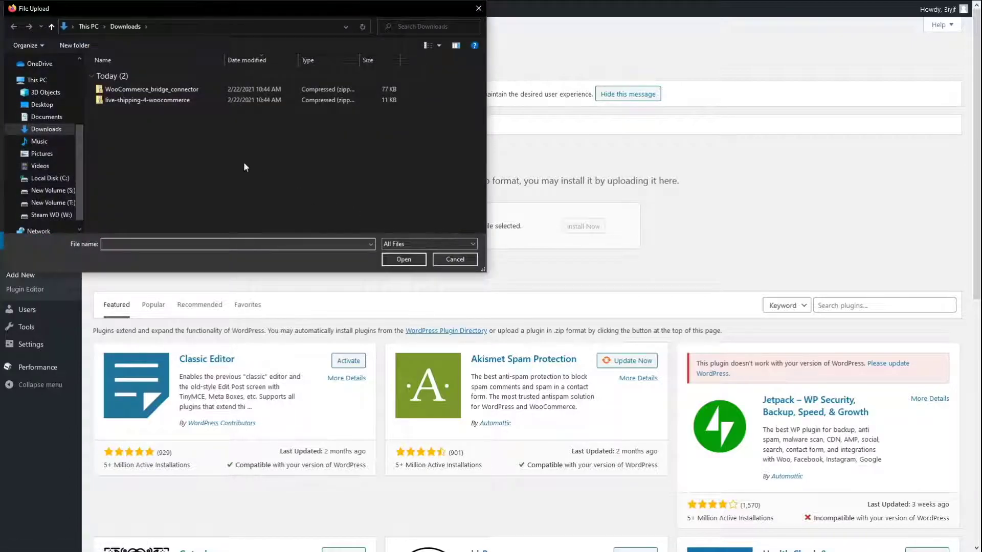
{"action": "left_click", "coordinate": [152, 100]}
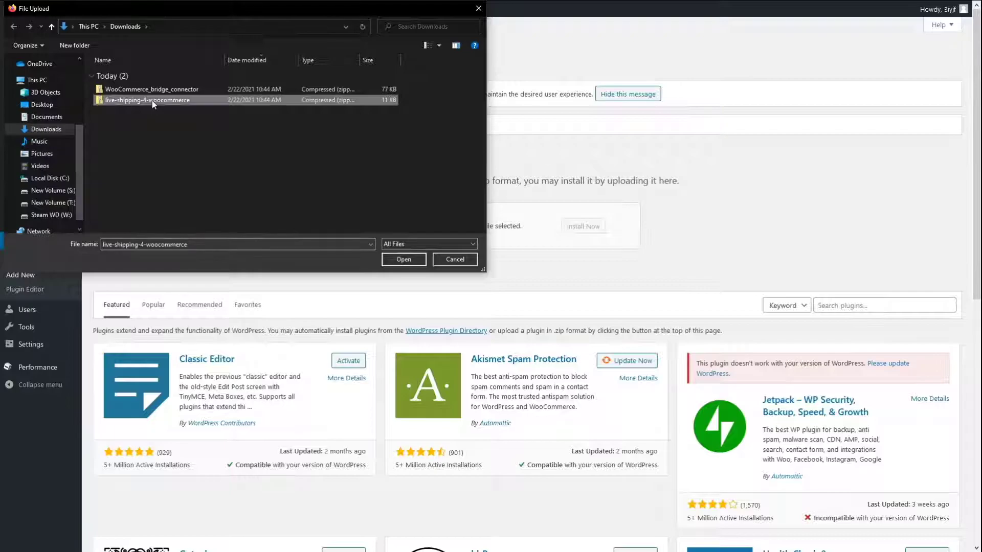
{"action": "left_click", "coordinate": [403, 259]}
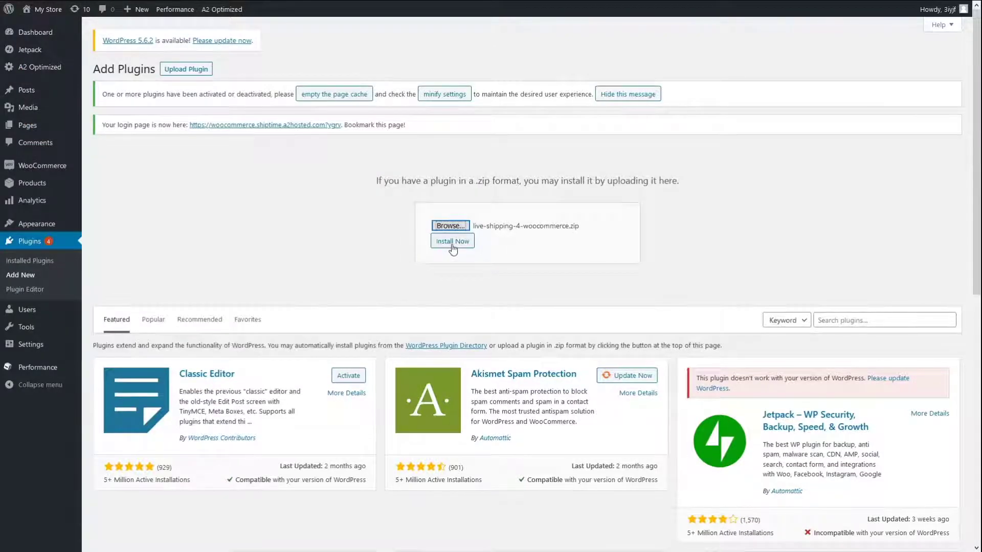
Install the uploaded live-shipping-4-woocommerce plugin and activate it
{"action": "left_click", "coordinate": [453, 245]}
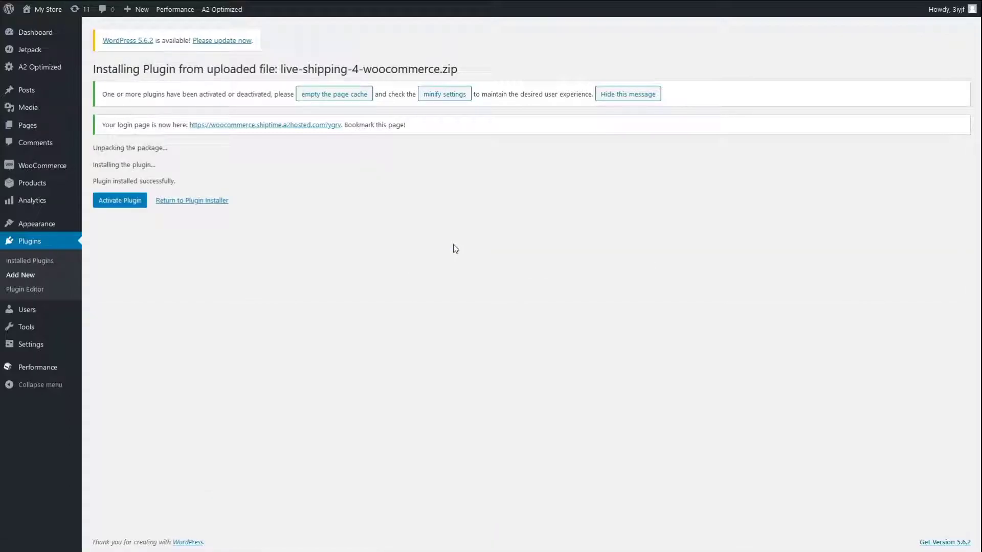
{"action": "left_click", "coordinate": [122, 206]}
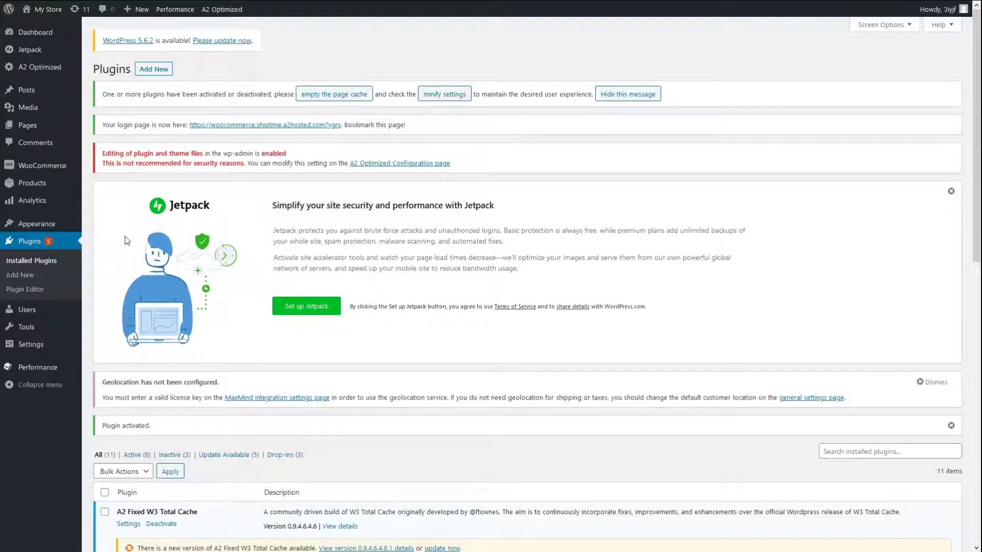
Upload WooCommerce_bridge_connector.zip as a new plugin and install it
{"action": "left_click", "coordinate": [27, 277]}
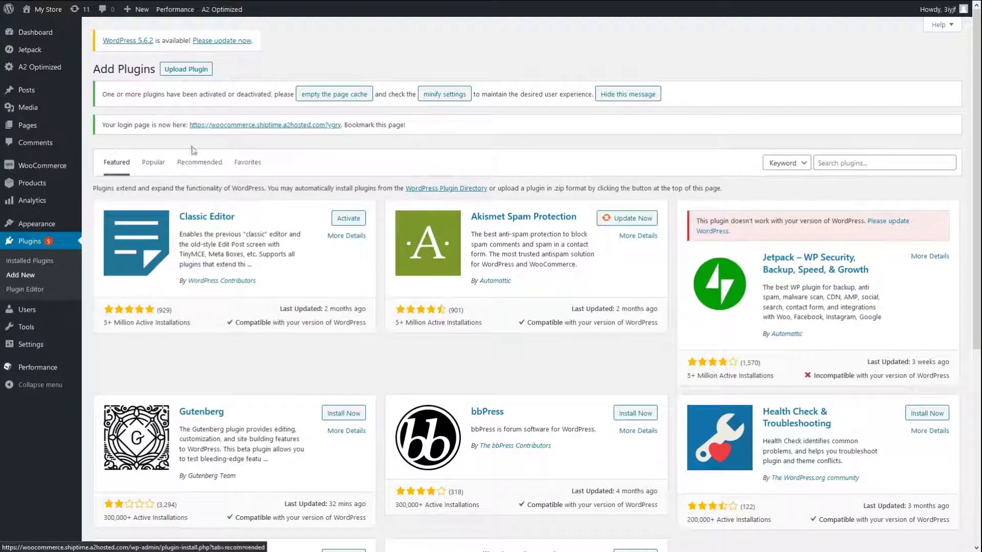
{"action": "left_click", "coordinate": [192, 69]}
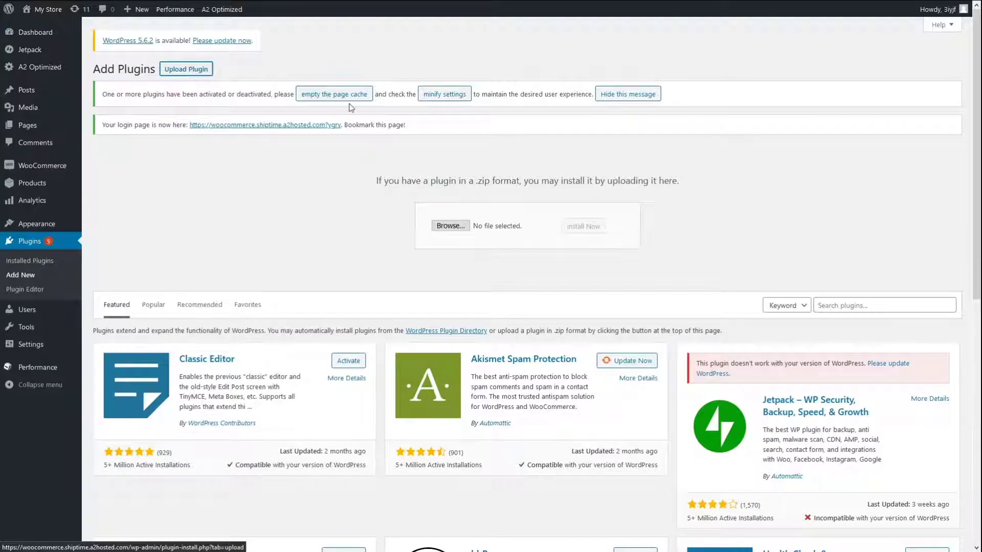
{"action": "left_click", "coordinate": [449, 225]}
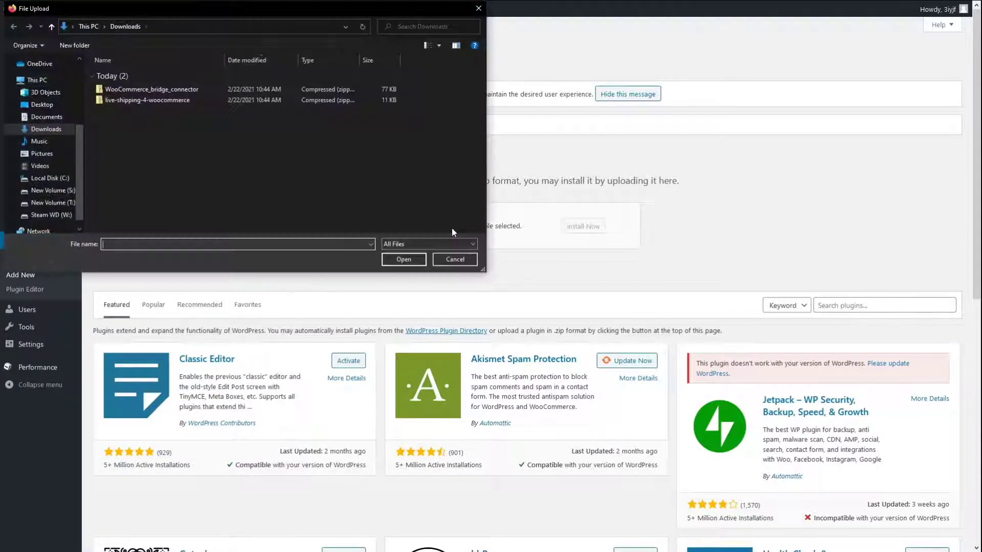
{"action": "left_click", "coordinate": [163, 90]}
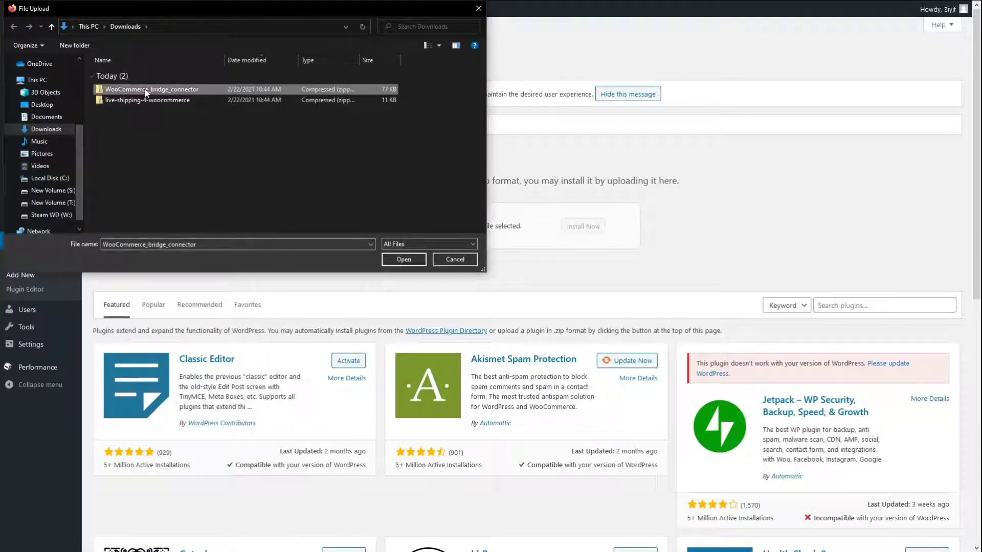
{"action": "left_click", "coordinate": [403, 259]}
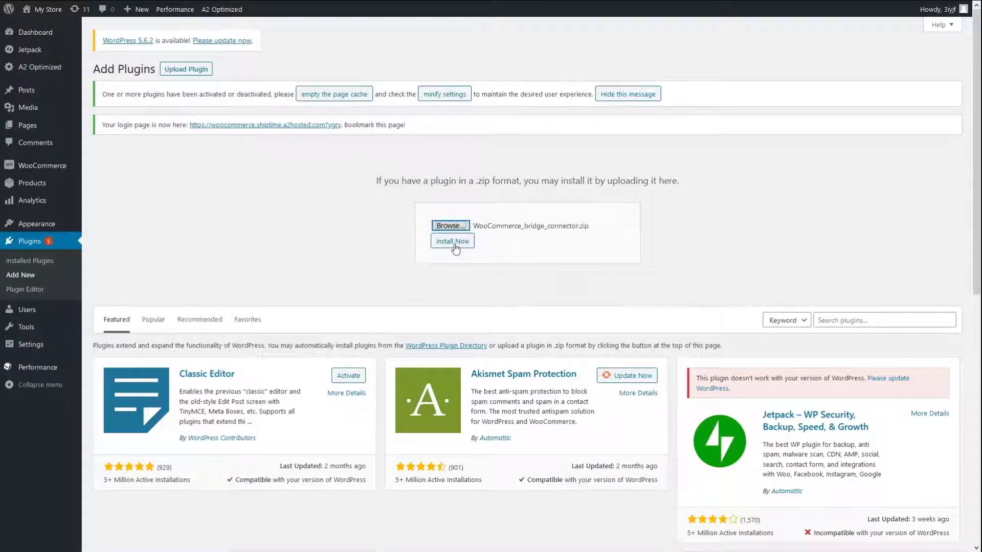
{"action": "left_click", "coordinate": [454, 246]}
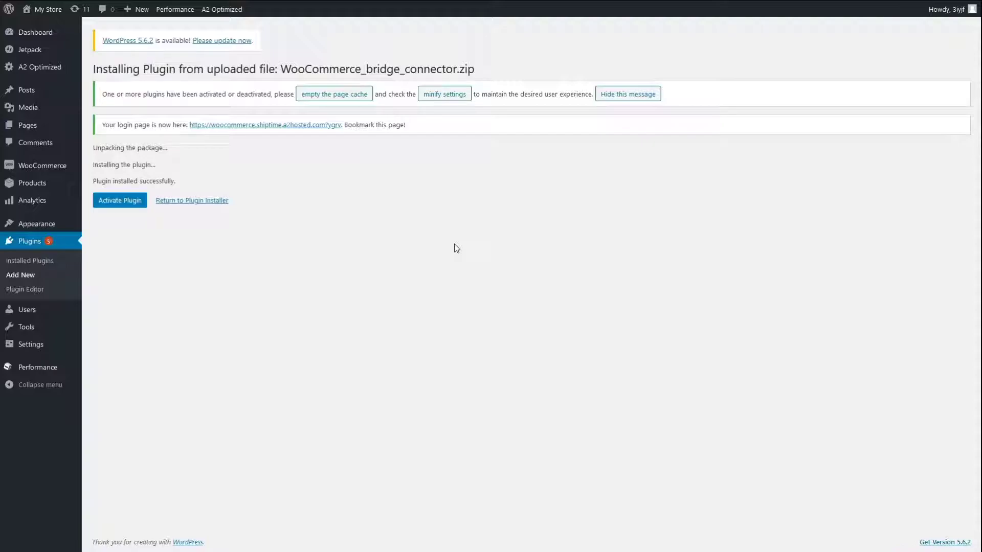
Activate the Bridge Connector plugin and find its entry in the Installed Plugins list
{"action": "left_click", "coordinate": [121, 204]}
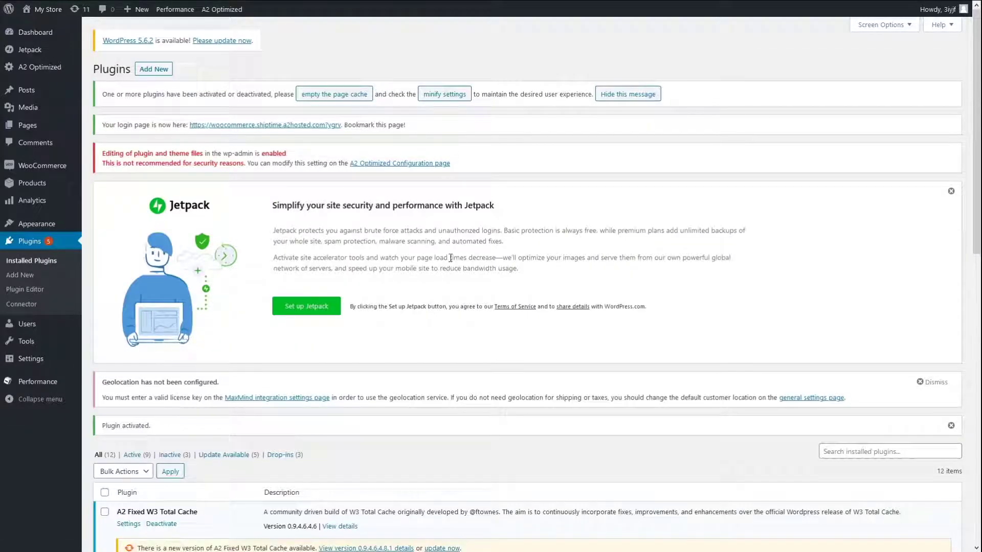
{"action": "scroll", "coordinate": [451, 258], "scroll_direction": "down", "scroll_amount": 6}
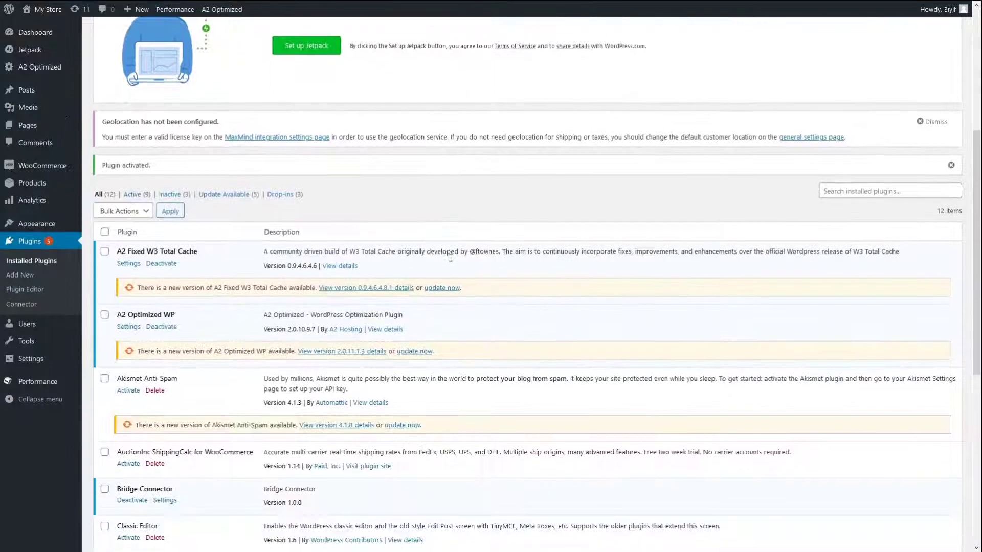
{"action": "scroll", "coordinate": [452, 261], "scroll_direction": "down", "scroll_amount": 1}
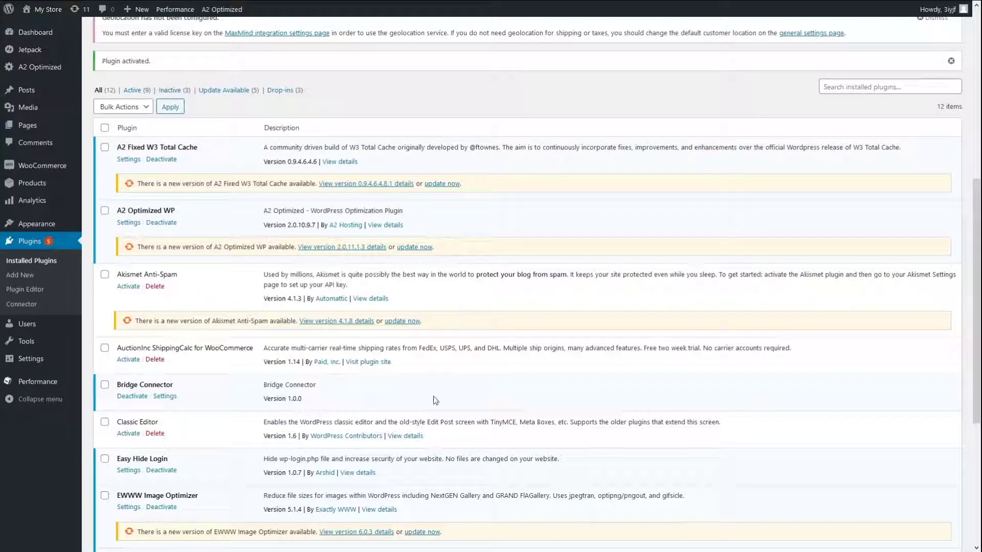
Copy the store key from the Bridge Connector settings page
{"action": "left_click", "coordinate": [164, 399]}
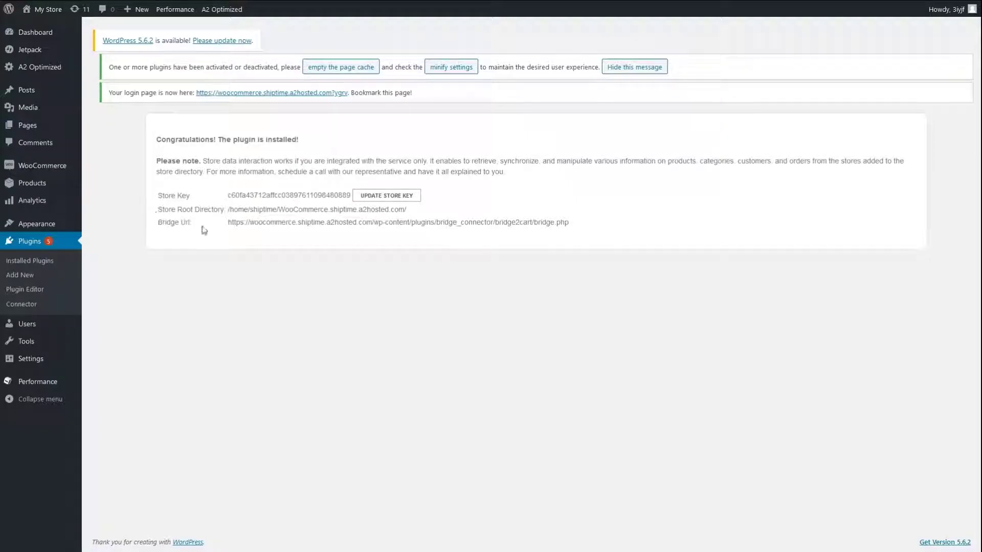
{"action": "double_click", "coordinate": [295, 195]}
{"action": "right_click", "coordinate": [296, 194]}
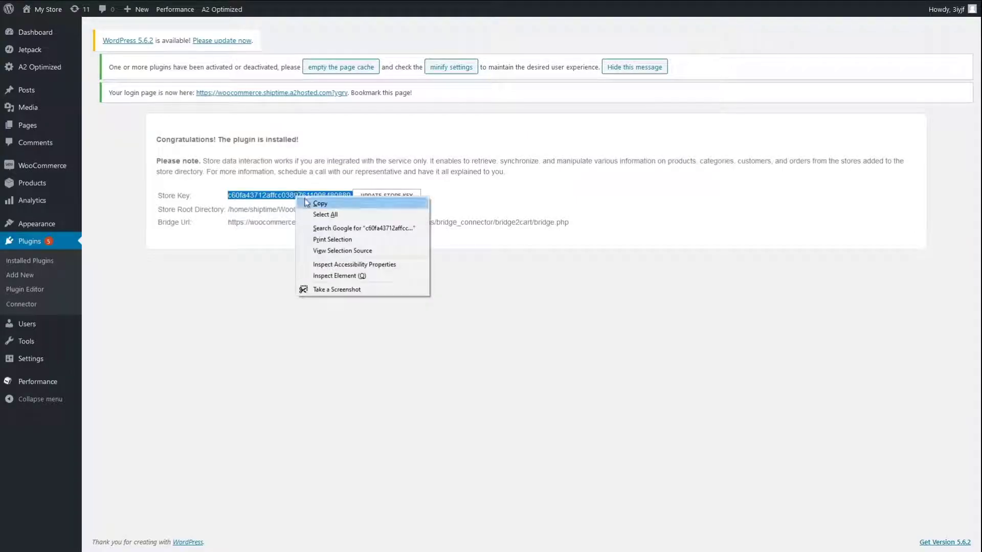
{"action": "left_click", "coordinate": [312, 199]}
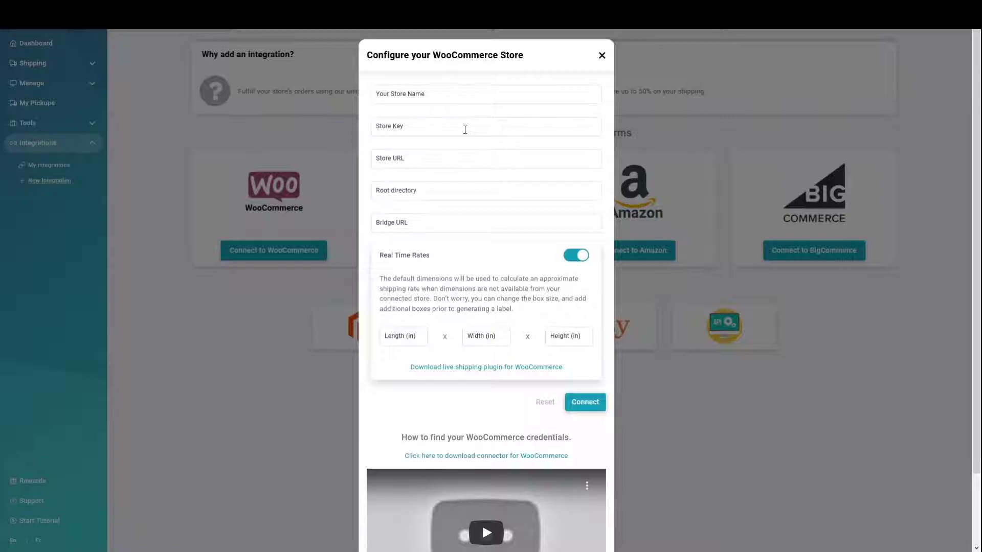
Paste the copied store key into Store Key and the store root directory path into Root directory
{"action": "left_click", "coordinate": [465, 129]}
{"action": "right_click", "coordinate": [465, 130]}
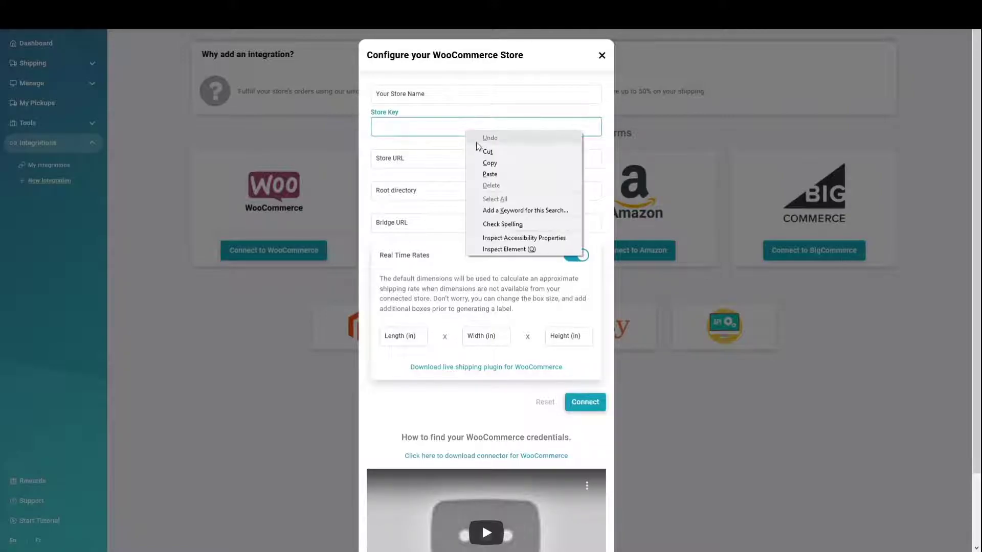
{"action": "left_click", "coordinate": [491, 175]}
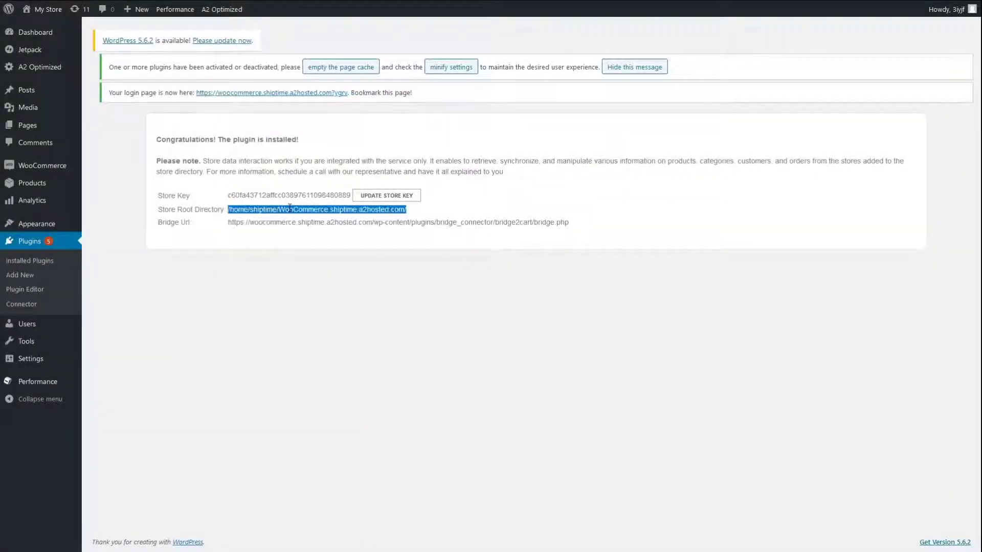
{"action": "right_click", "coordinate": [289, 208]}
{"action": "left_click", "coordinate": [315, 216]}
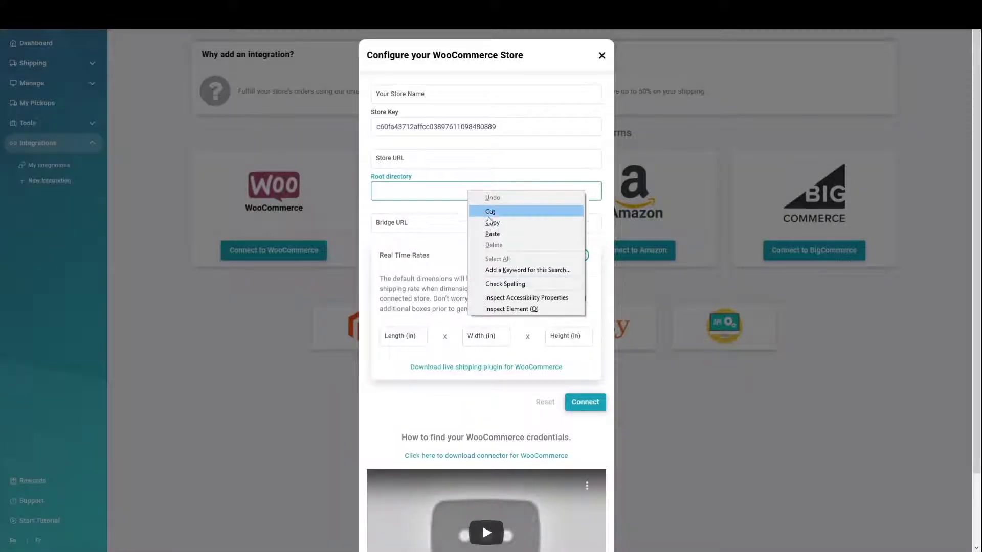
{"action": "left_click", "coordinate": [491, 233]}
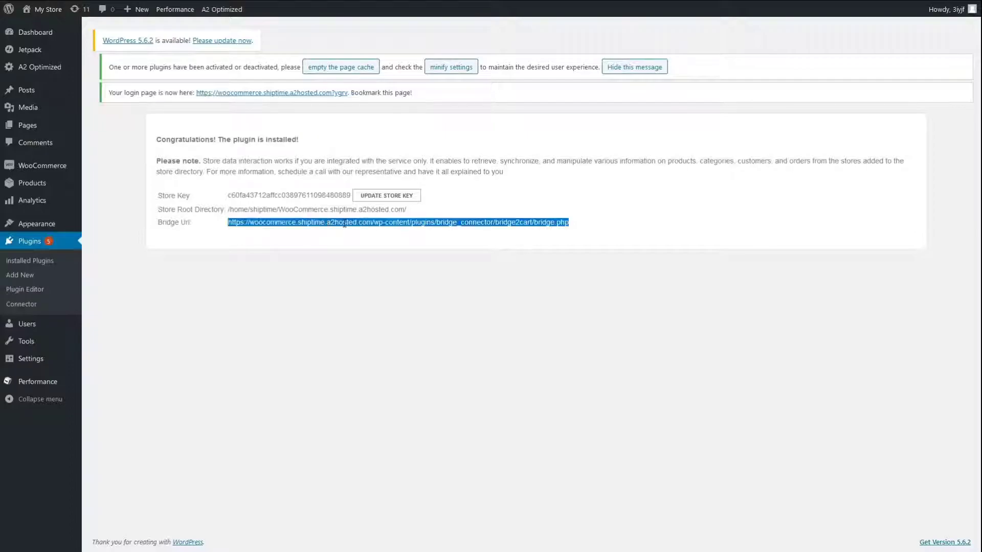
Copy the bridge2cart/bridge.php URL from WordPress into the Bridge URL field
{"action": "right_click", "coordinate": [345, 224]}
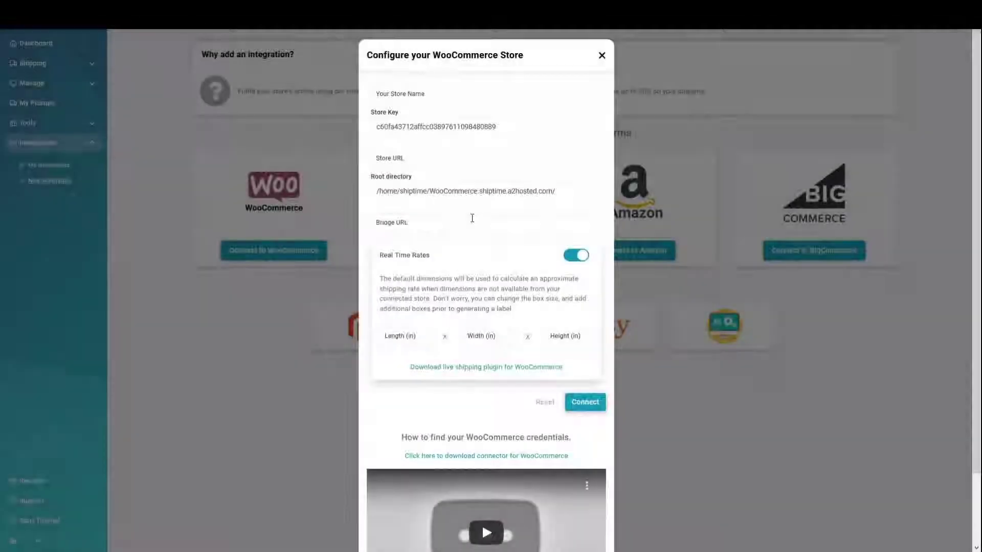
{"action": "left_click", "coordinate": [476, 219]}
{"action": "right_click", "coordinate": [476, 219]}
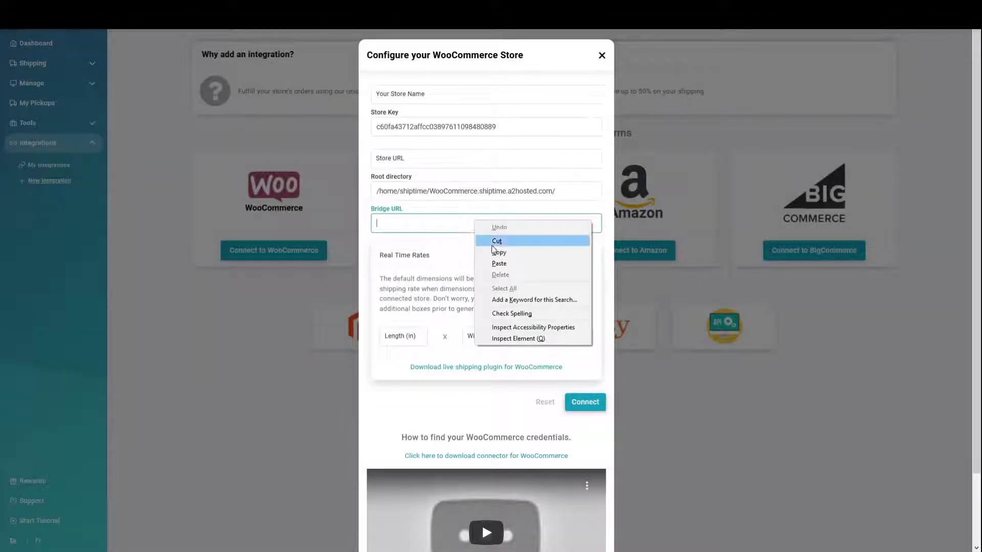
{"action": "left_click", "coordinate": [502, 267]}
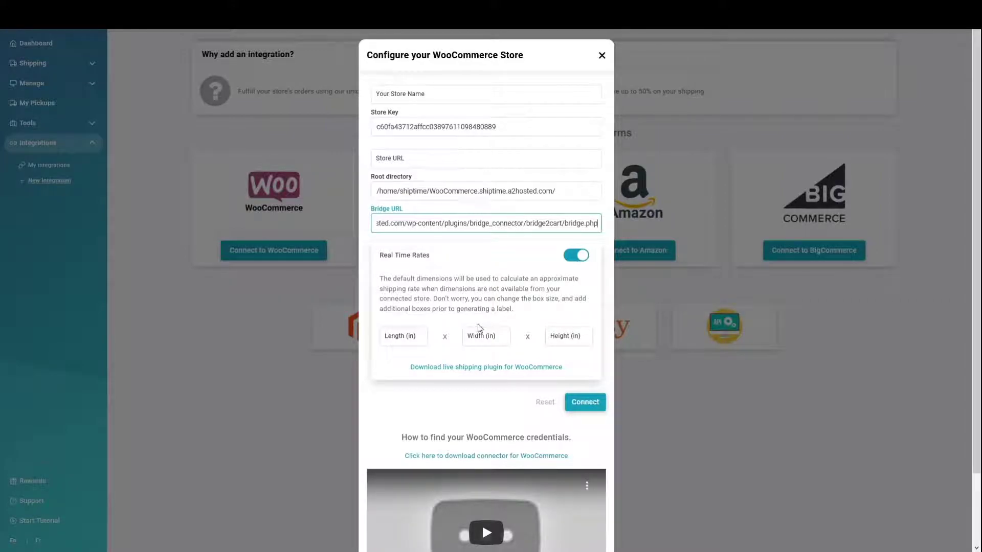
Enter the default box dimensions: length 12, width 12, height 6
{"action": "left_click", "coordinate": [402, 338]}
{"action": "type", "text": "12"}
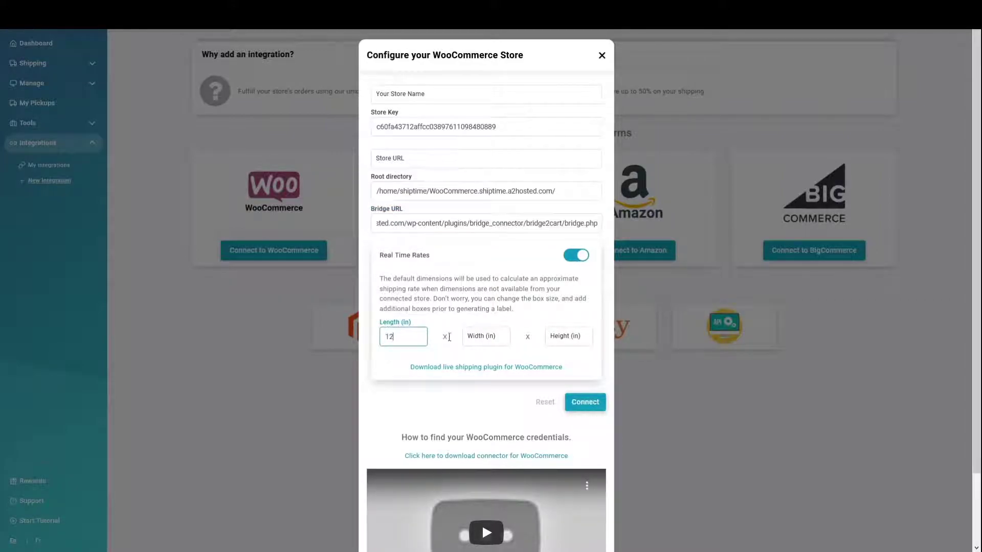
{"action": "left_click", "coordinate": [481, 336]}
{"action": "type", "text": "12"}
{"action": "left_click", "coordinate": [560, 337]}
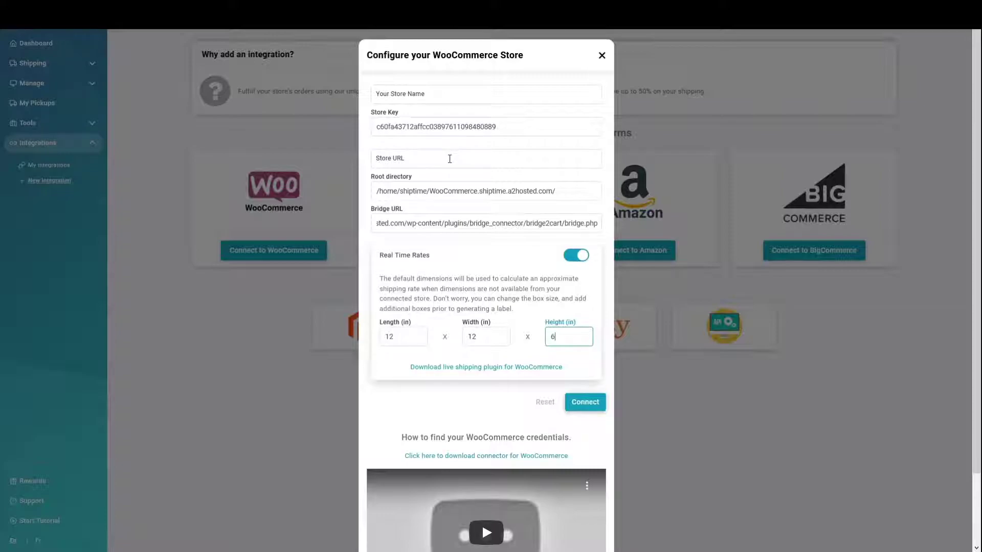
{"action": "left_click", "coordinate": [475, 96]}
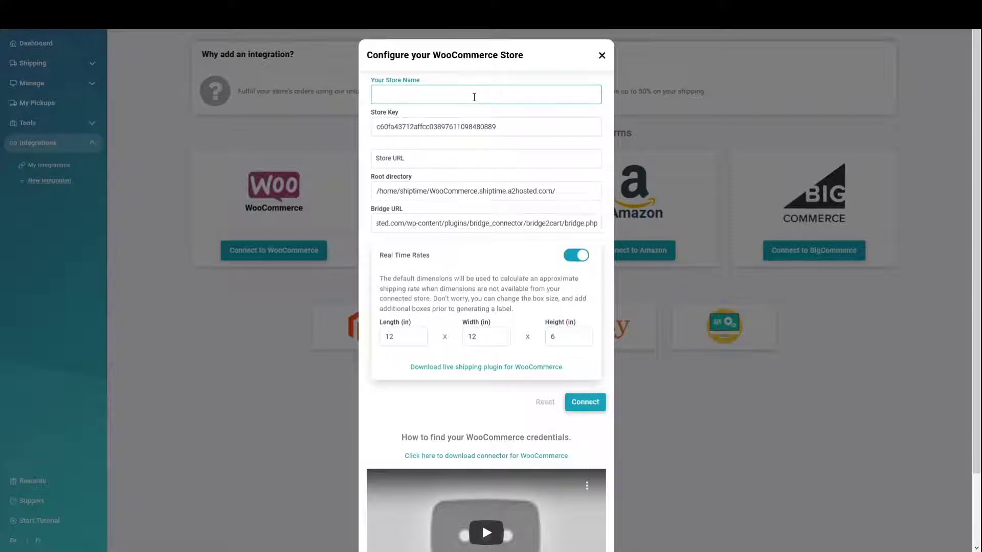
{"action": "type", "text": "Test Woo Store"}
{"action": "left_click", "coordinate": [458, 159]}
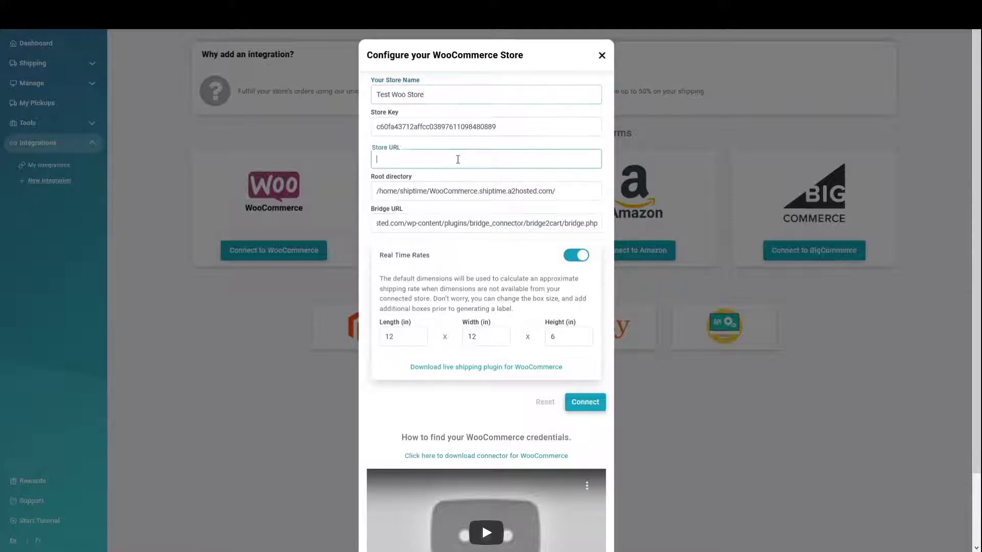
{"action": "type", "text": "www.test"}
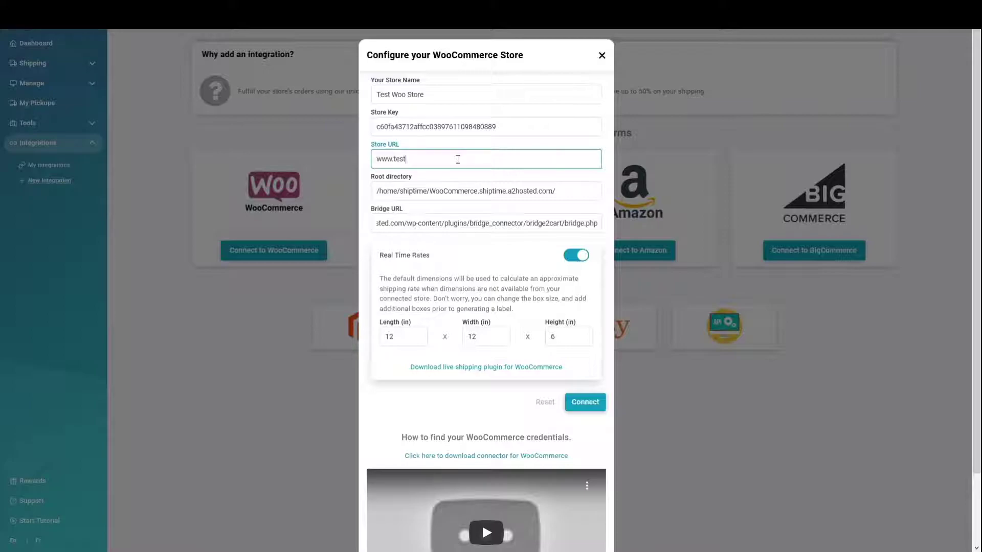
{"action": "type", "text": "woo.com"}
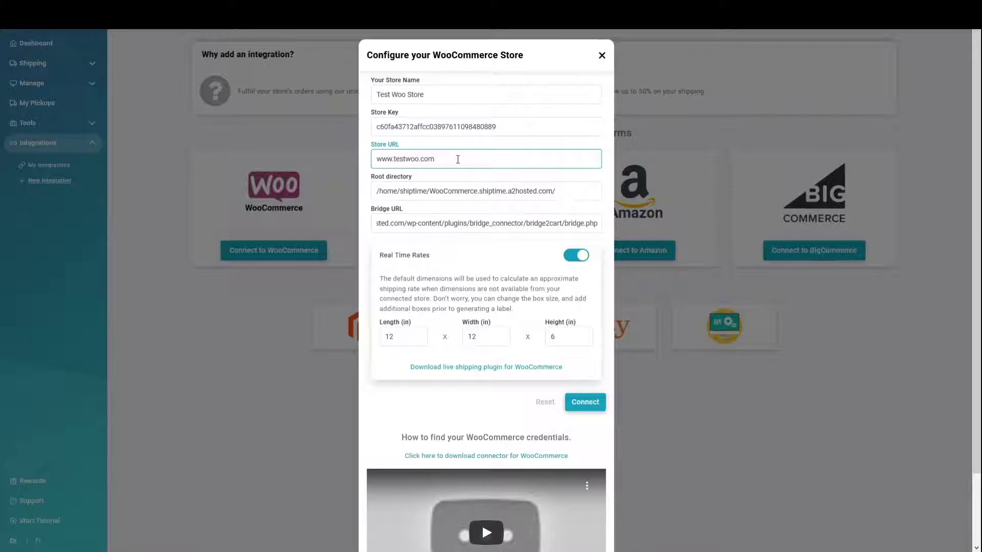